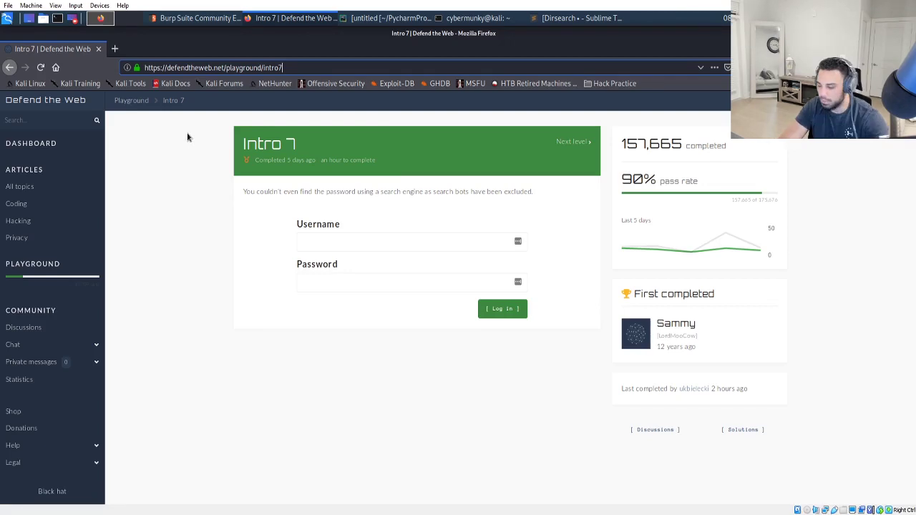
# Try loading robots.txt under the playground path
pyautogui.press('BackSpace')
pyautogui.press('BackSpace')
pyautogui.press('BackSpace')
pyautogui.press('BackSpace')
pyautogui.press('BackSpace')
pyautogui.press('BackSpace')
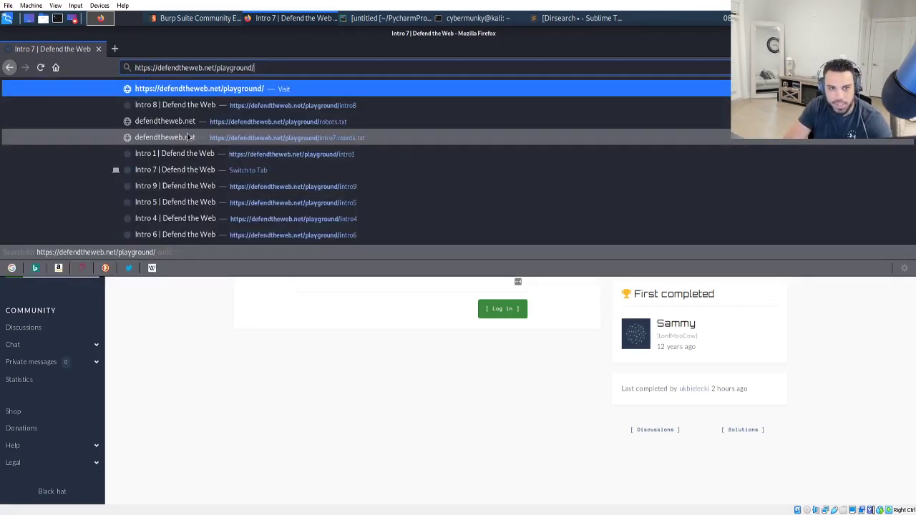
pyautogui.write('robots.')
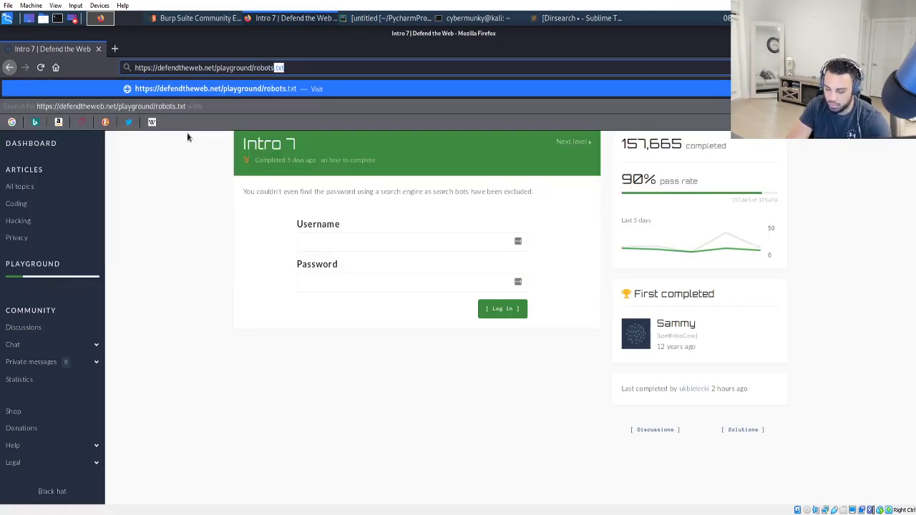
pyautogui.write('txt')
pyautogui.press('Return')
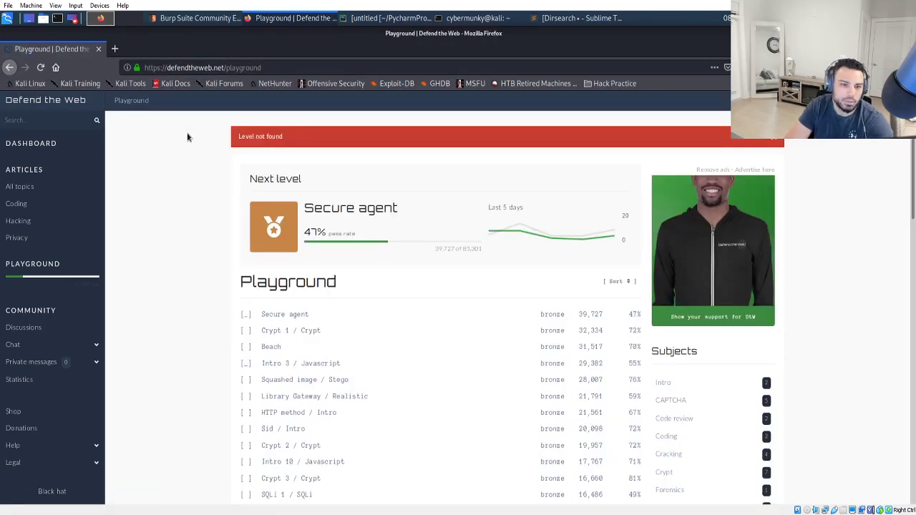
# Load the site-root robots.txt at defendtheweb.net/robots.txt
pyautogui.click(291, 69)
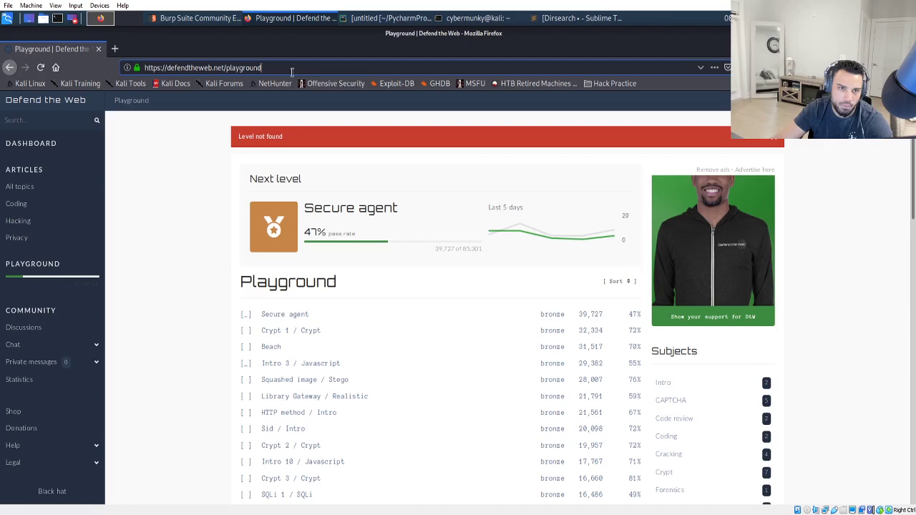
pyautogui.press('BackSpace')
pyautogui.press('BackSpace')
pyautogui.press('BackSpace')
pyautogui.press('BackSpace')
pyautogui.press('BackSpace')
pyautogui.press('BackSpace')
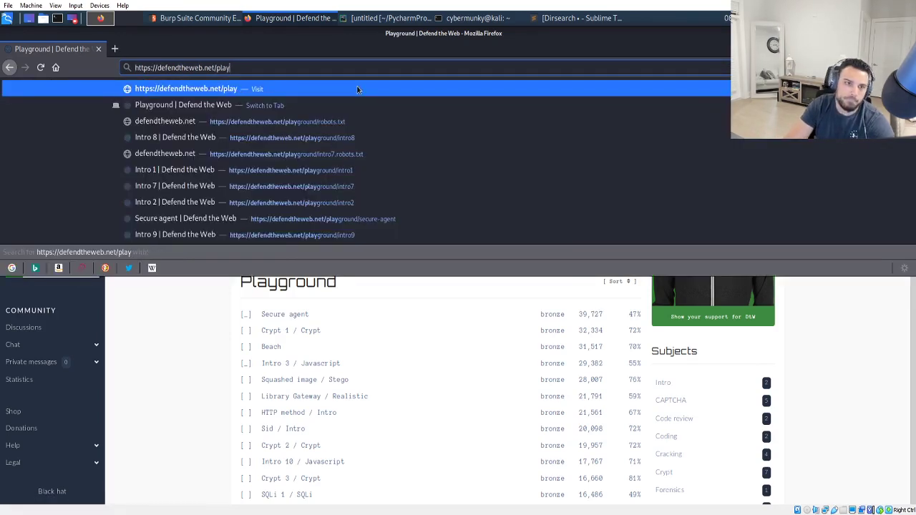
pyautogui.press('BackSpace')
pyautogui.press('BackSpace')
pyautogui.press('BackSpace')
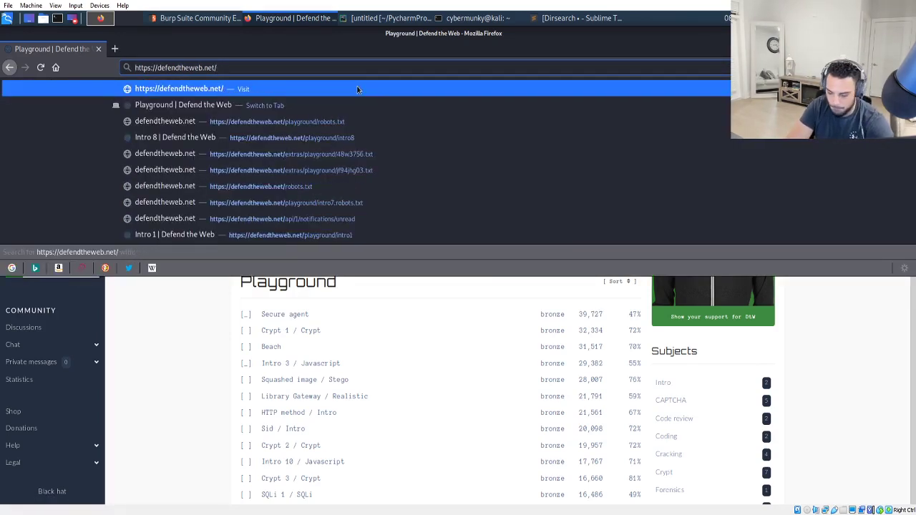
pyautogui.write('robots.')
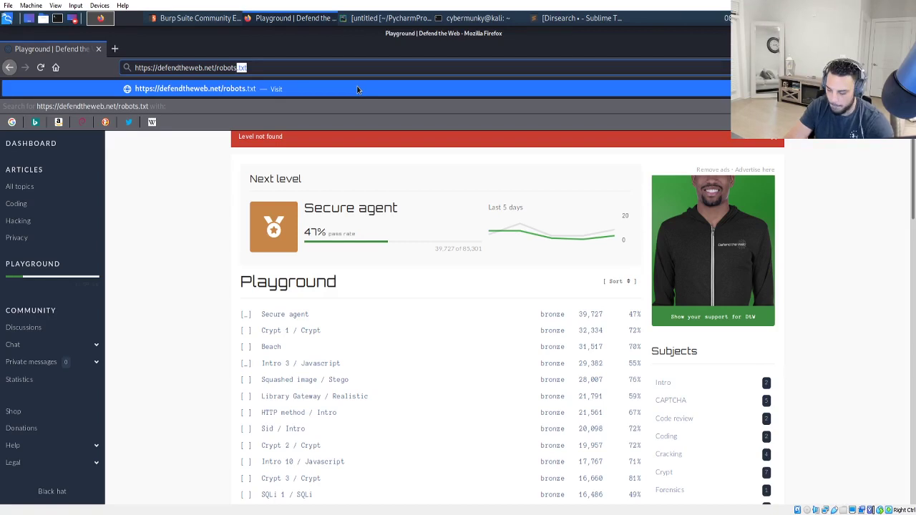
pyautogui.press('Return')
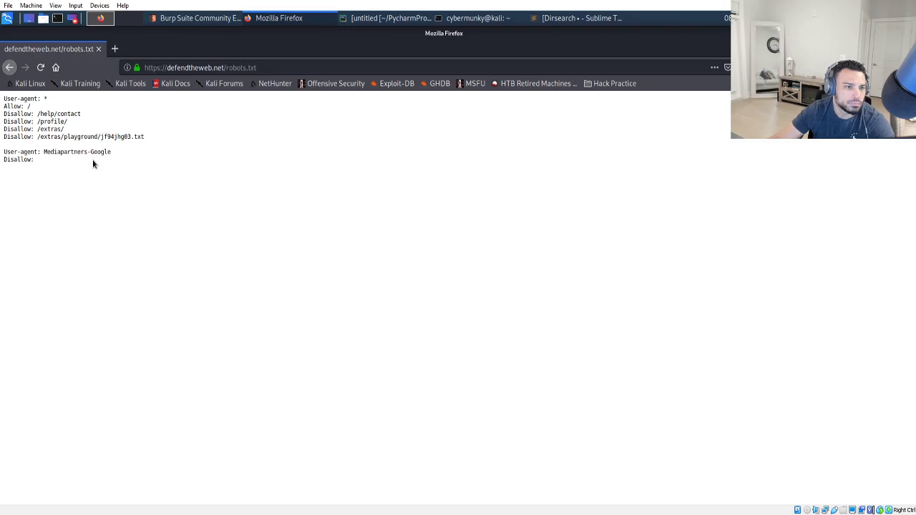
# Load the disallowed /extras/playground text file listed in robots.txt, revealing the credentials
pyautogui.moveTo(145, 136); pyautogui.dragTo(38, 136)
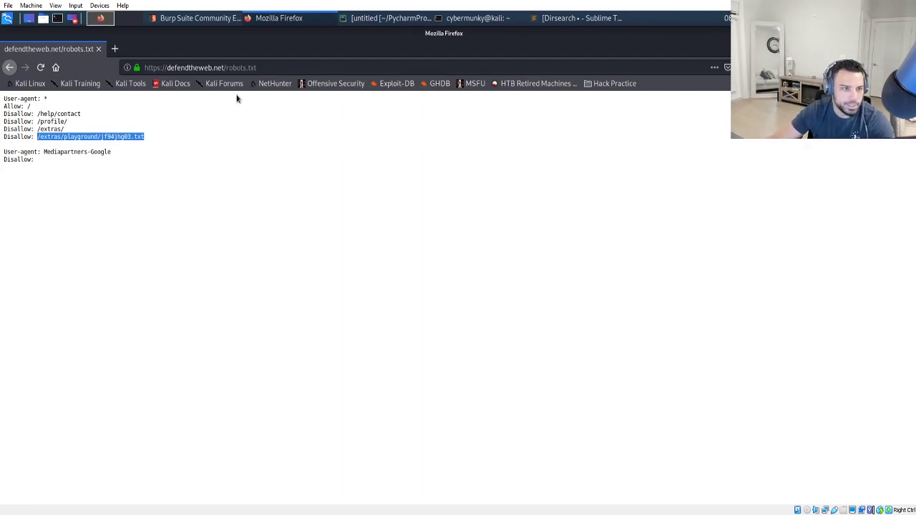
pyautogui.moveTo(264, 68); pyautogui.dragTo(223, 67)
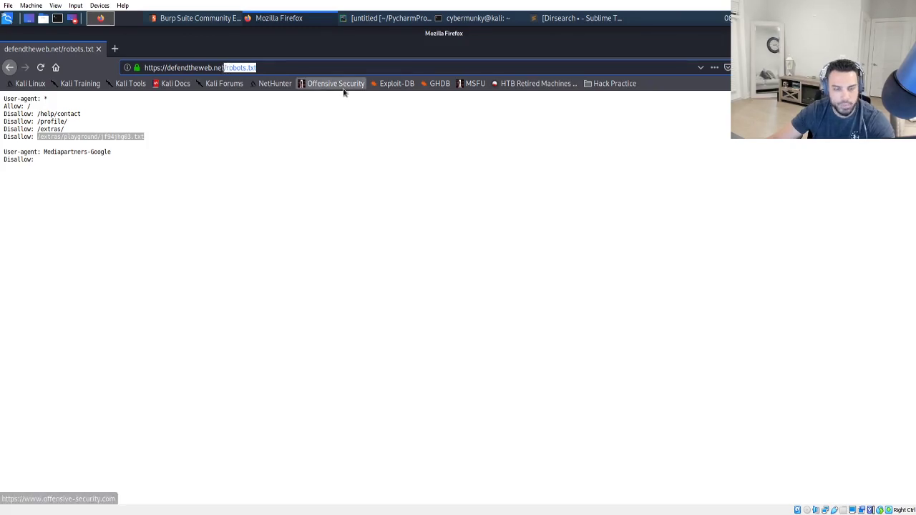
pyautogui.write('/extras/playground/jf94hg03.txt')
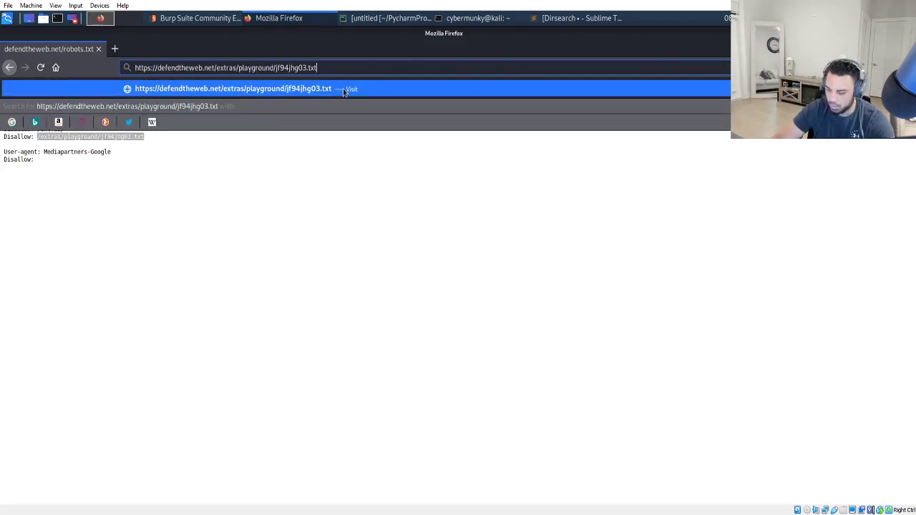
pyautogui.click(342, 88)
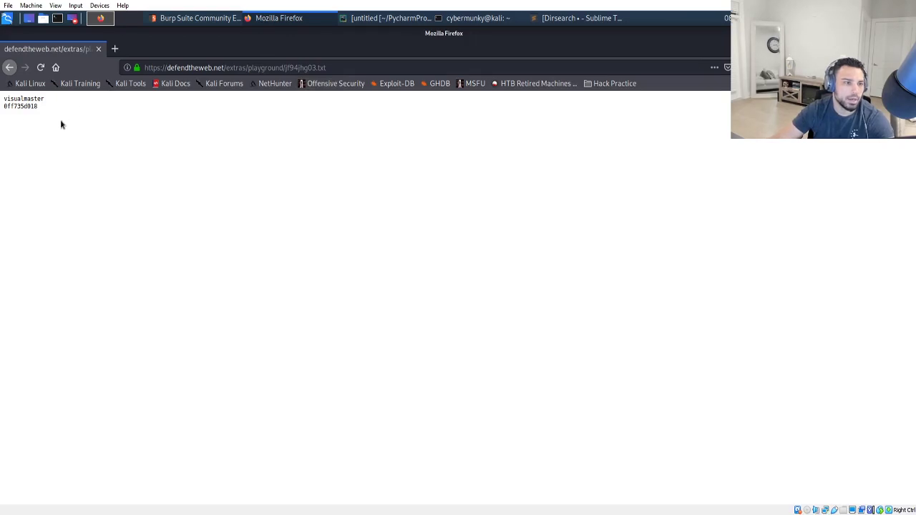
# Open defendtheweb.net/playground in a new tab placed first
pyautogui.click(115, 48)
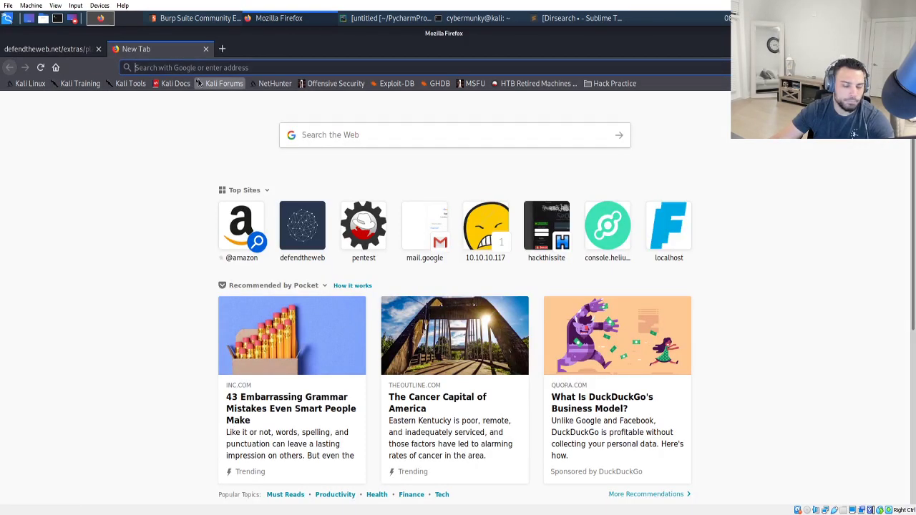
pyautogui.write('de')
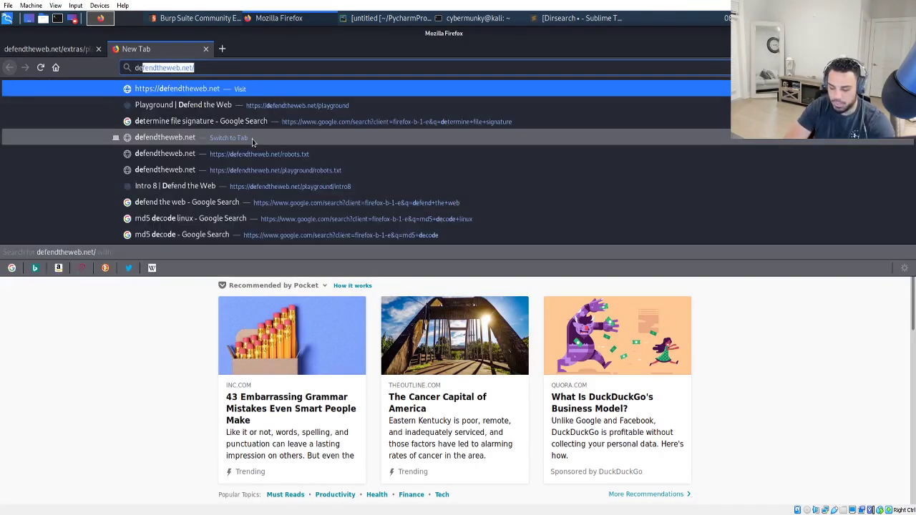
pyautogui.write('fn')
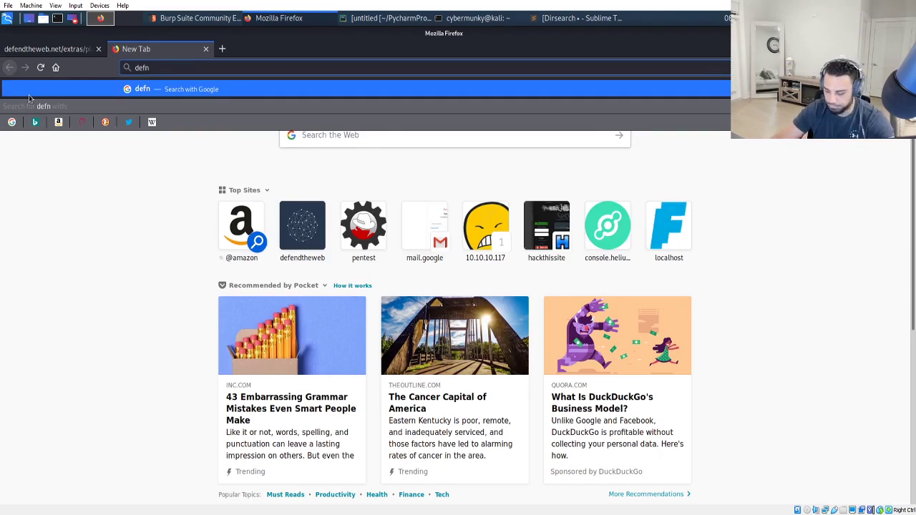
pyautogui.press('BackSpace')
pyautogui.press('Down')
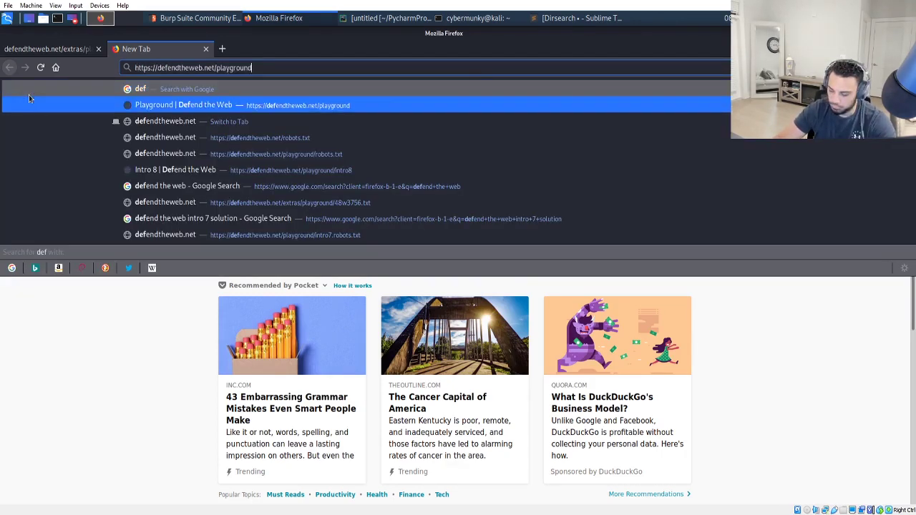
pyautogui.press('Return')
pyautogui.moveTo(47, 48); pyautogui.dragTo(226, 50)
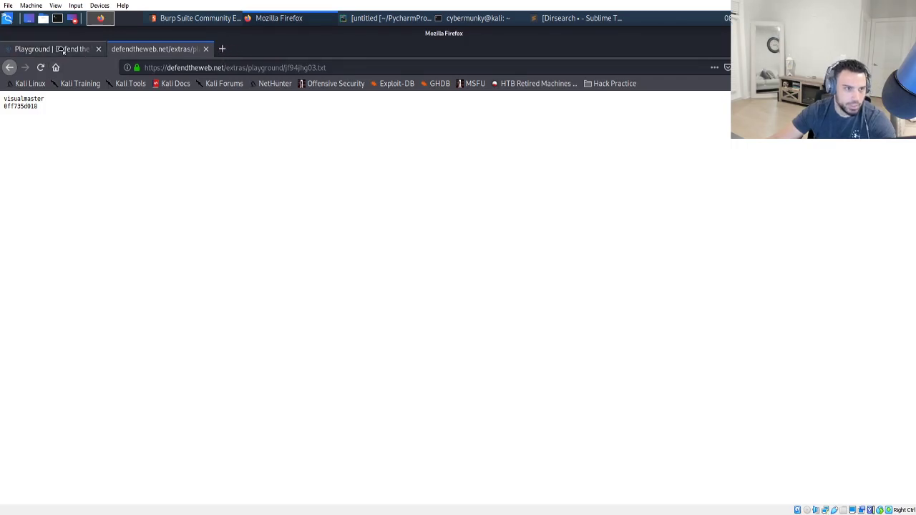
pyautogui.click(53, 49)
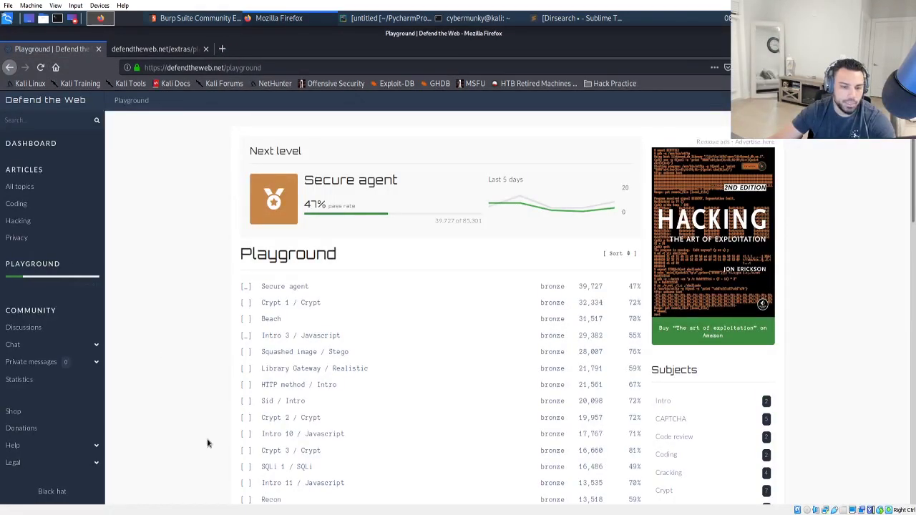
# Open the Intro 7 challenge from the playground list
pyautogui.scroll(-4, 206, 430)
pyautogui.scroll(-5, 186, 309)
pyautogui.scroll(-4, 186, 310)
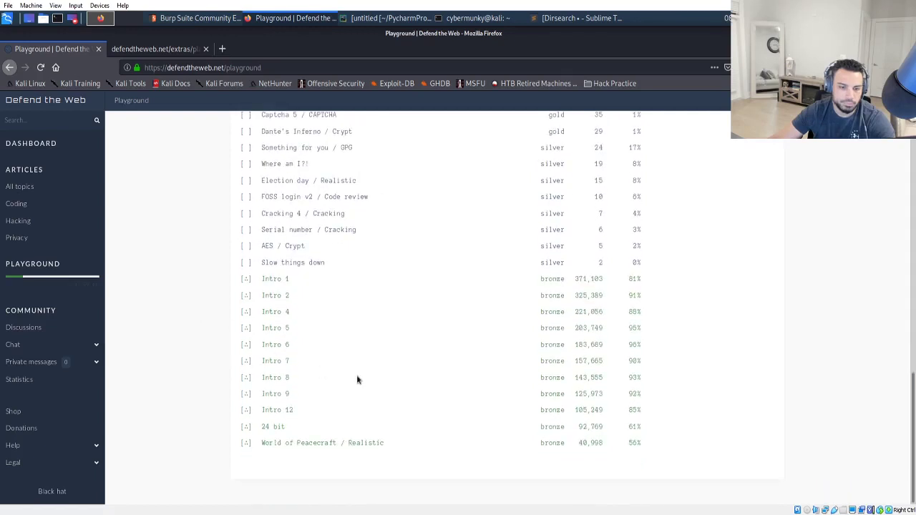
pyautogui.click(281, 363)
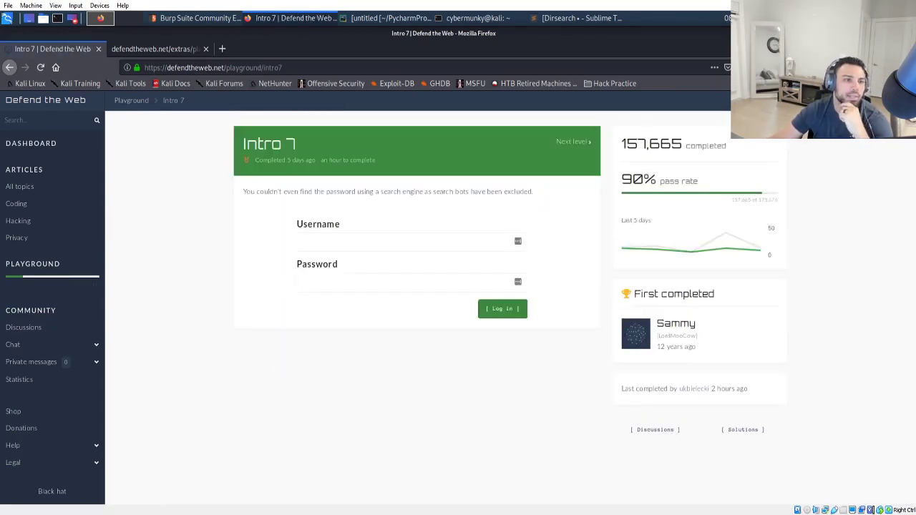
# Copy visualmaster from the credentials file into the Intro 7 Username field
pyautogui.click(151, 48)
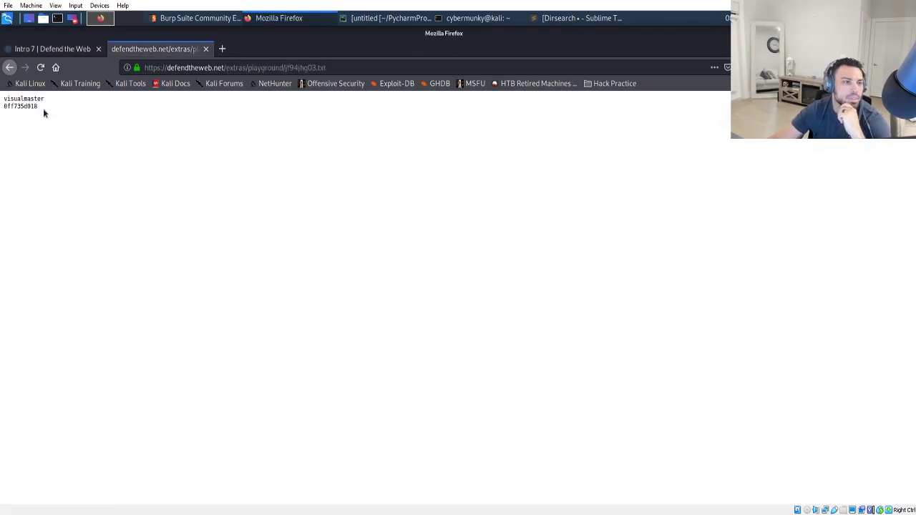
pyautogui.moveTo(44, 98); pyautogui.dragTo(4, 99)
pyautogui.hotkey('ctrl', 'c')
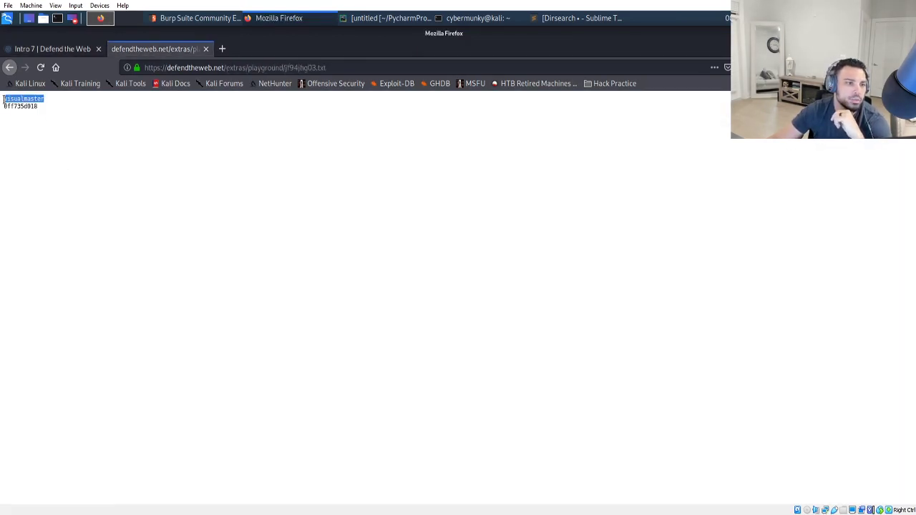
pyautogui.click(50, 49)
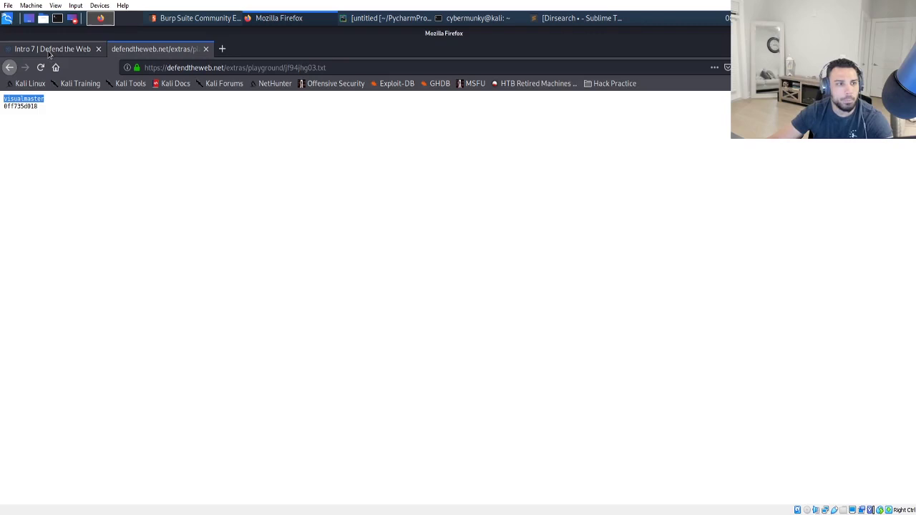
pyautogui.click(338, 243)
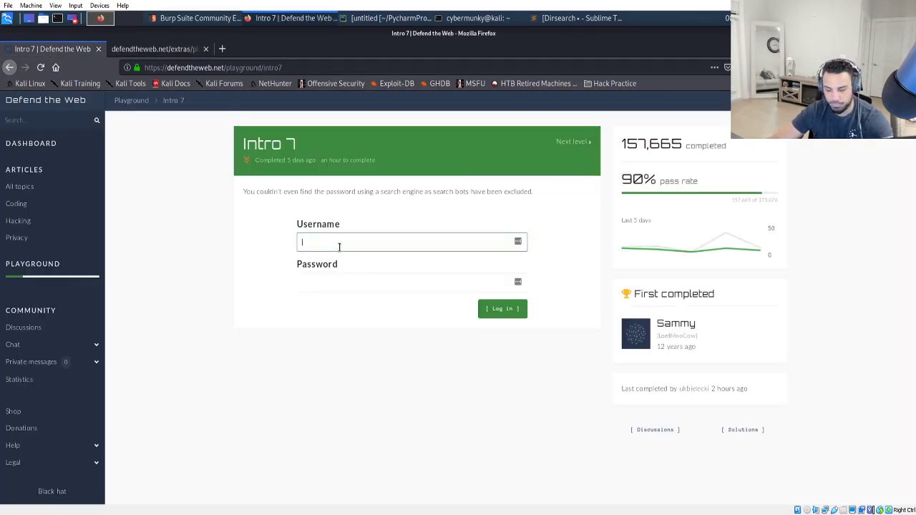
pyautogui.hotkey('ctrl', 'v')
pyautogui.press('Tab')
pyautogui.click(150, 48)
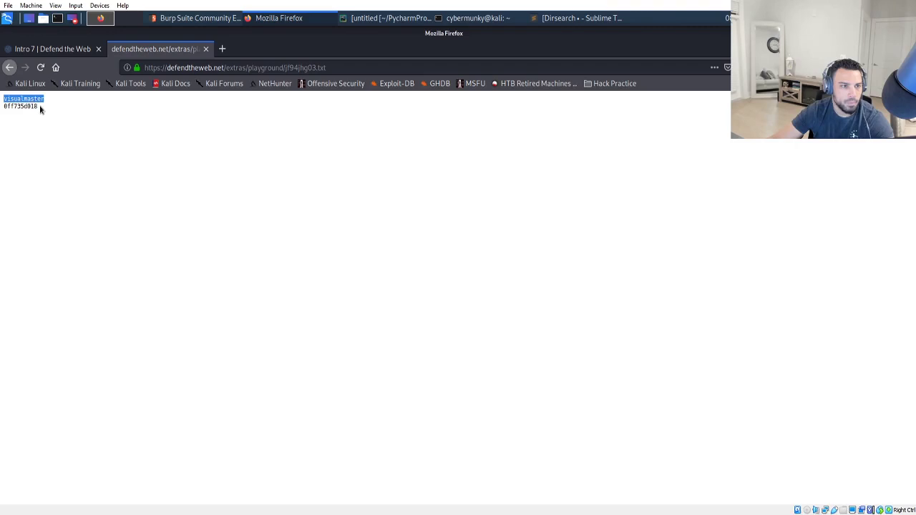
pyautogui.moveTo(40, 109); pyautogui.dragTo(2, 106)
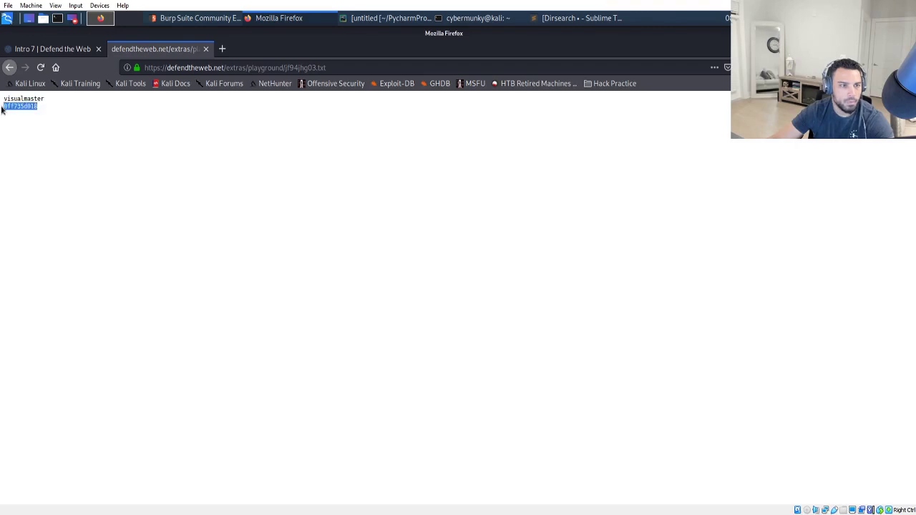
pyautogui.click(43, 53)
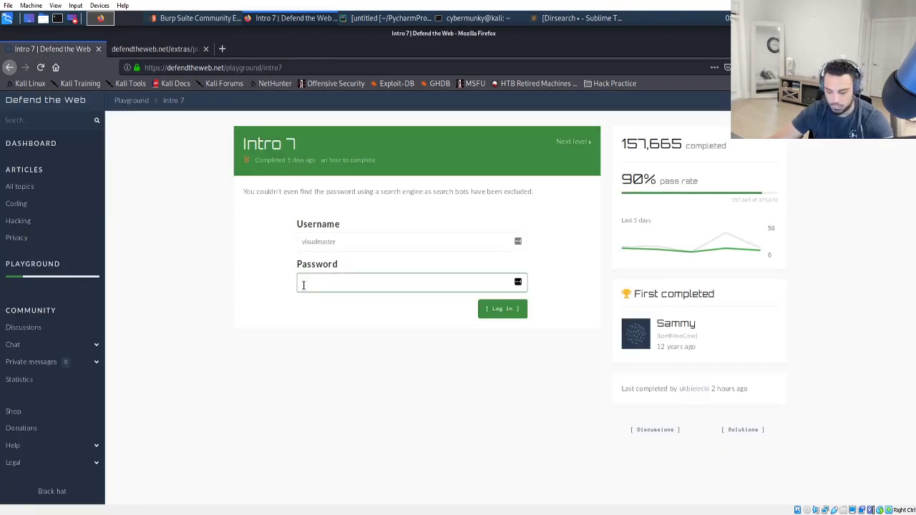
pyautogui.hotkey('ctrl', 'v')
pyautogui.click(510, 309)
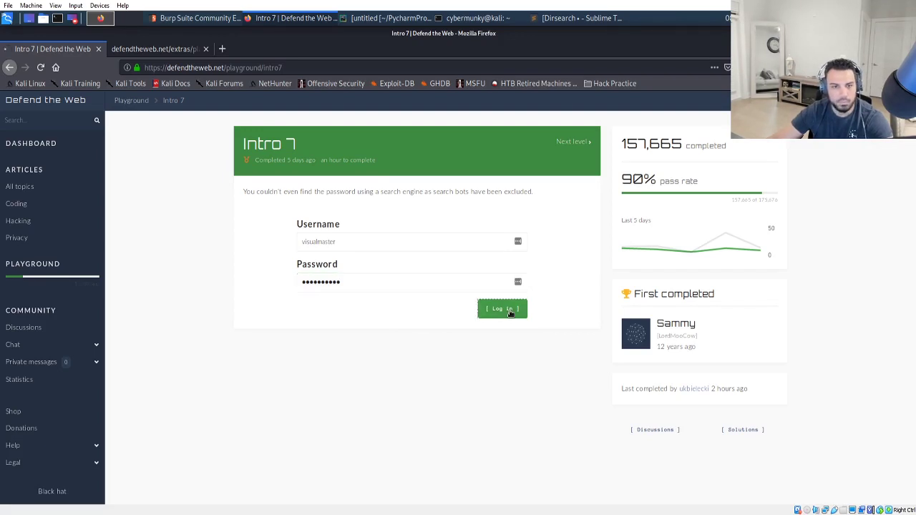